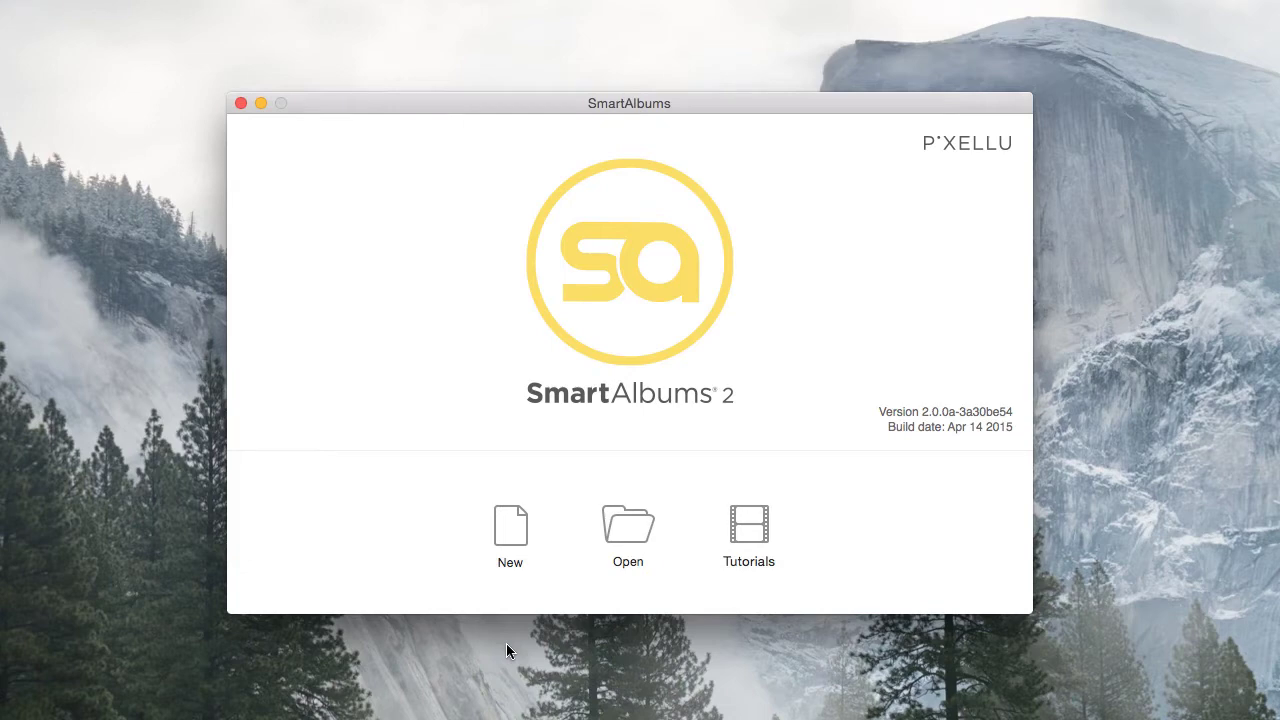
- Start a new album with the 10x10 size and Album Type 1
{"action": "left_click", "coordinate": [500, 540]}
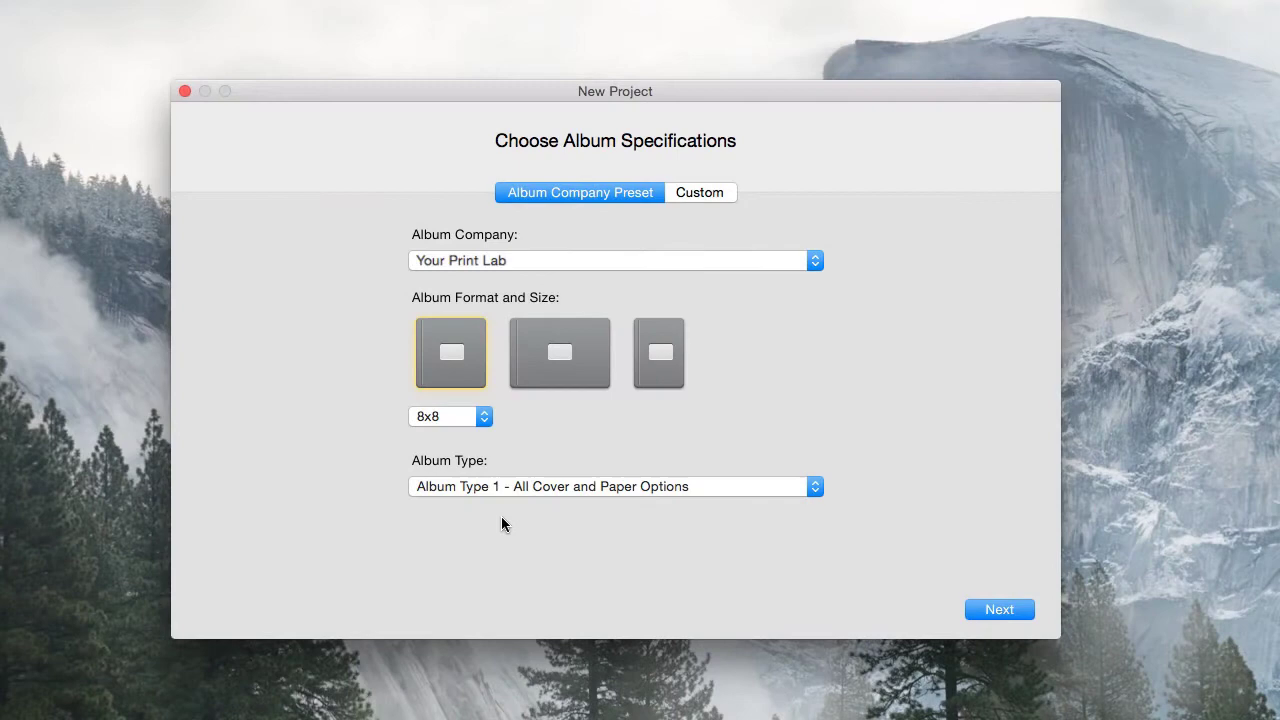
{"action": "left_click", "coordinate": [486, 424]}
{"action": "left_click", "coordinate": [479, 433]}
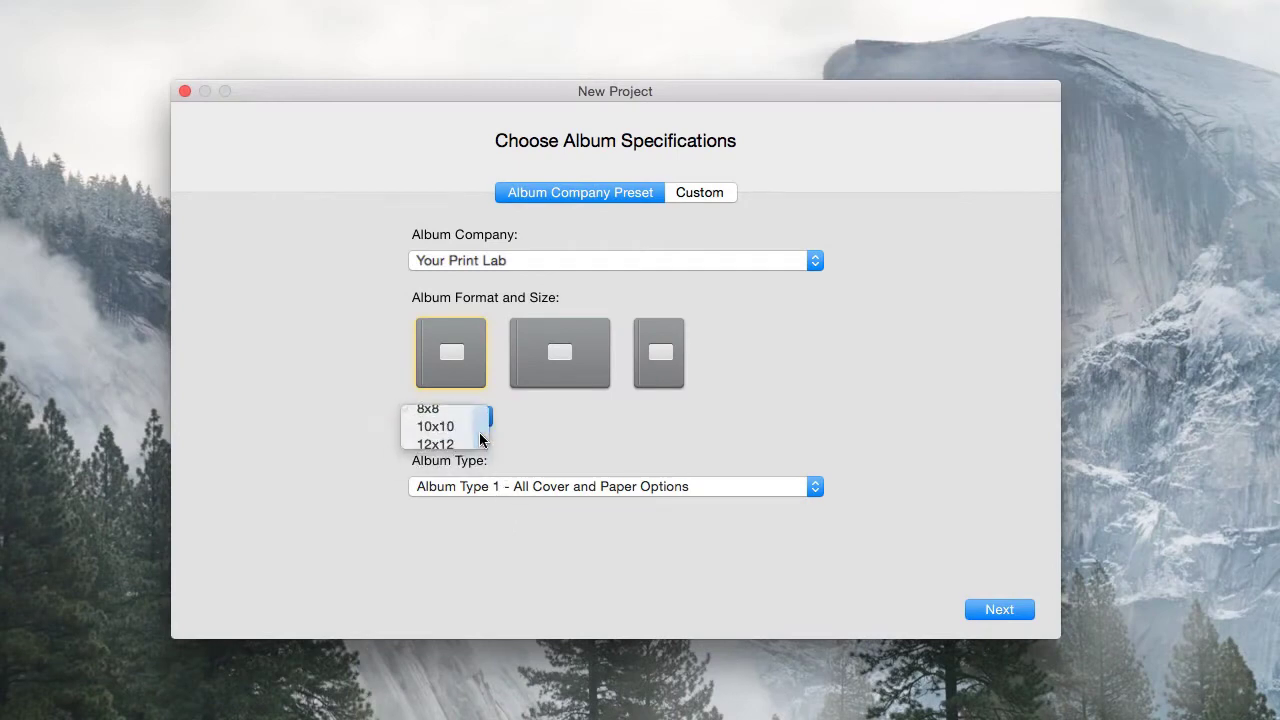
{"action": "left_click", "coordinate": [485, 481]}
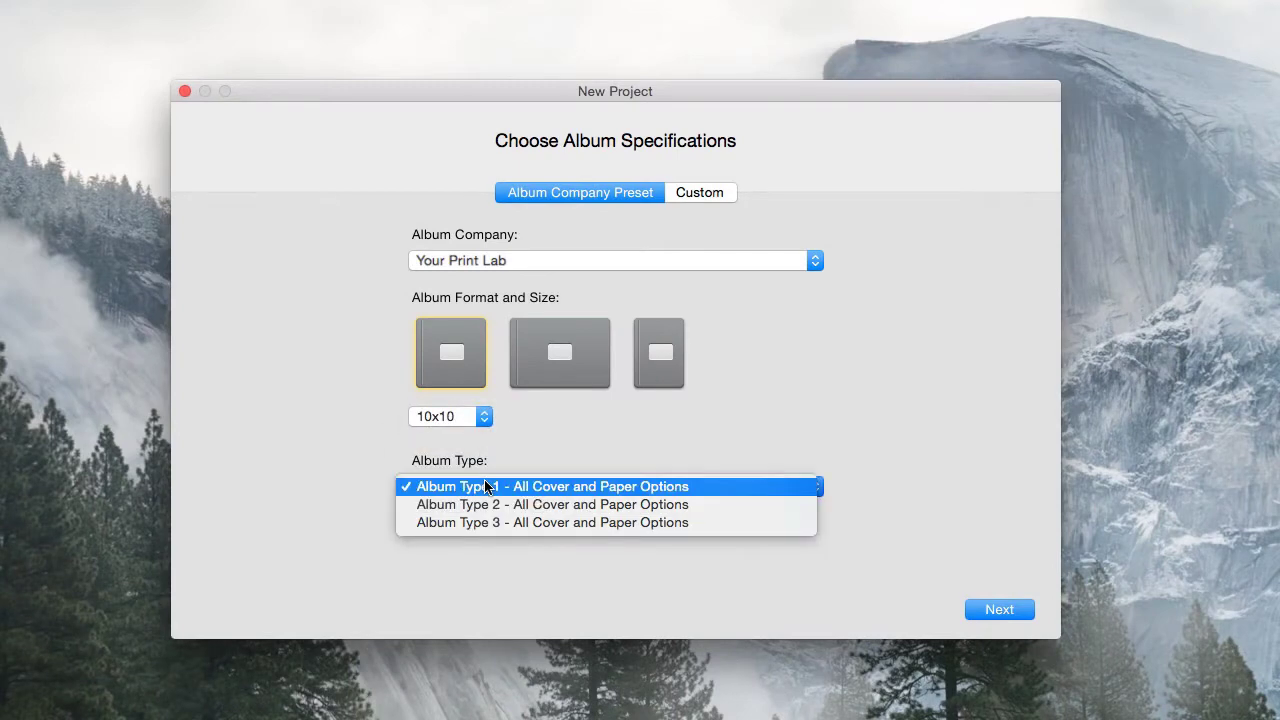
{"action": "left_click", "coordinate": [487, 487]}
- Create the project, import the 32 Adams Wedding photos, and select the first three
{"action": "left_click", "coordinate": [995, 609]}
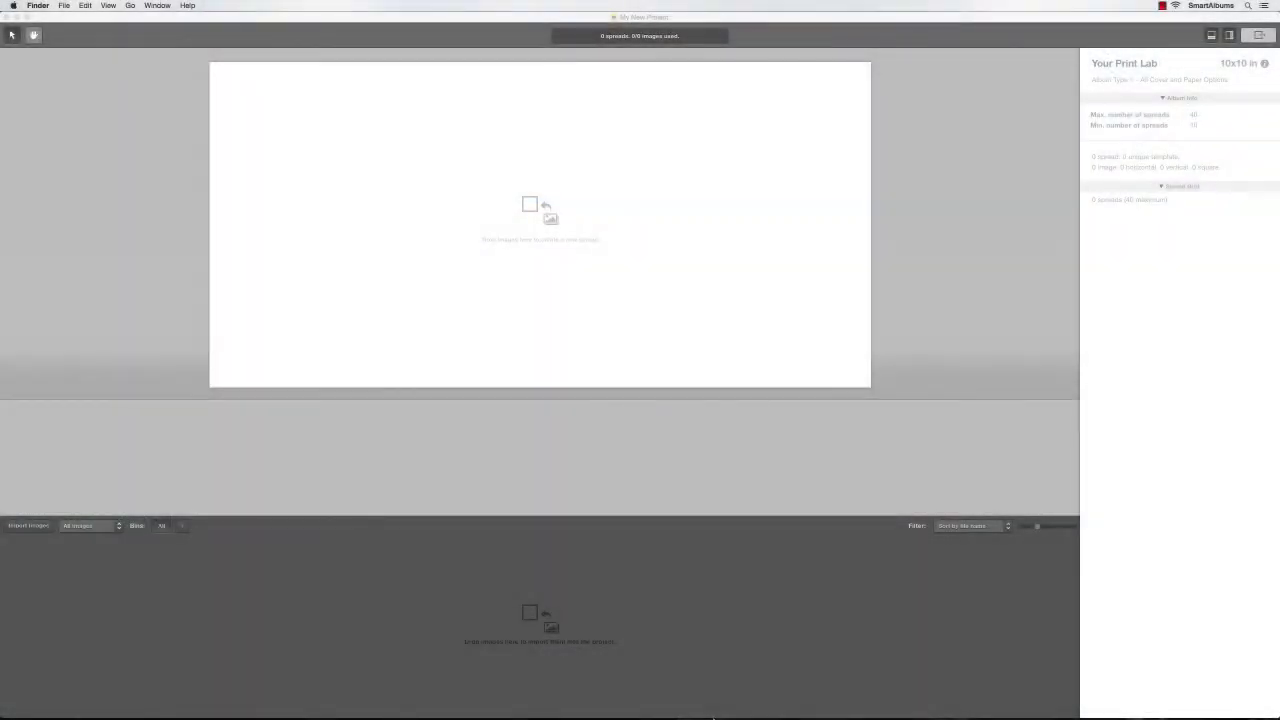
{"action": "left_click", "coordinate": [717, 700]}
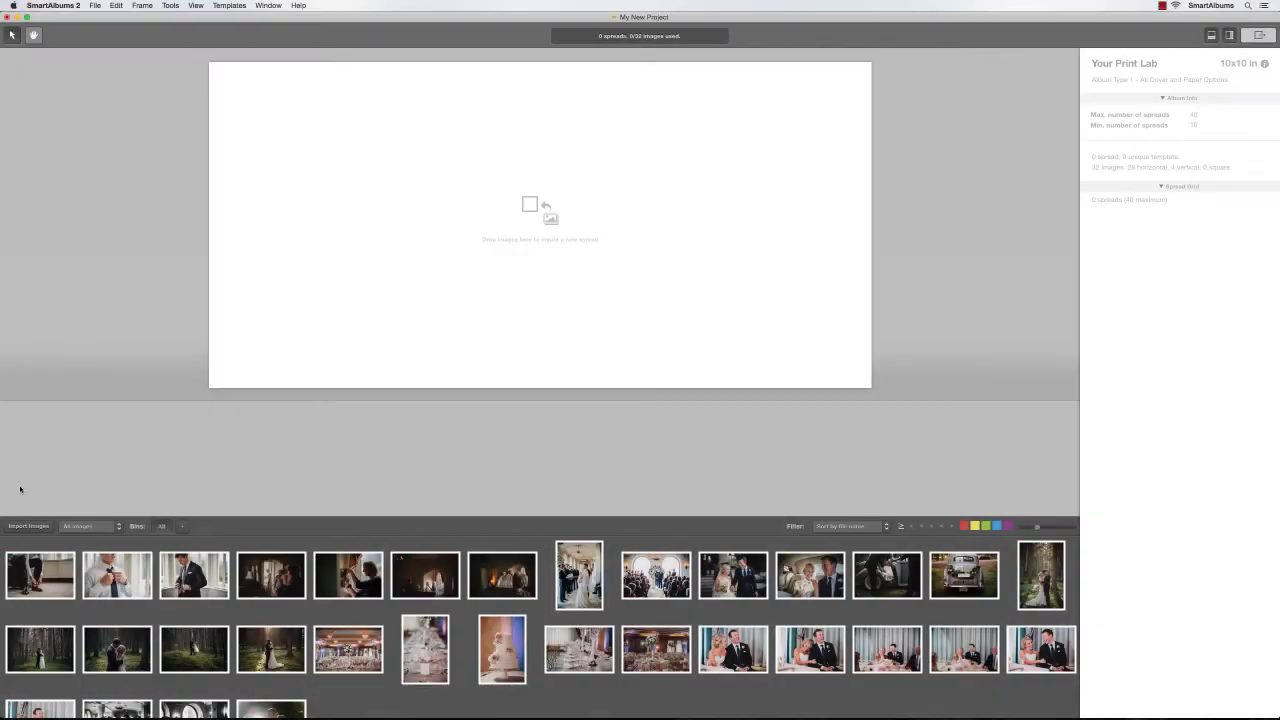
{"action": "left_click", "coordinate": [40, 575]}
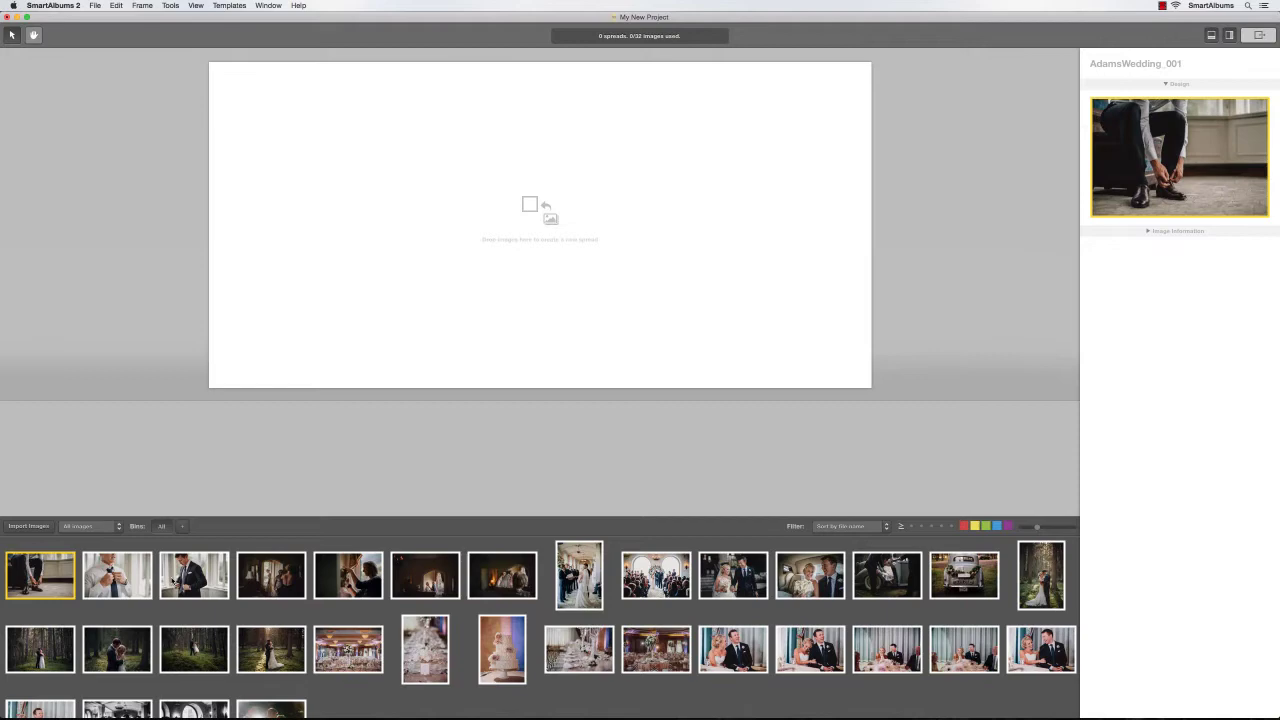
{"action": "left_click", "coordinate": [178, 580], "text": "shift"}
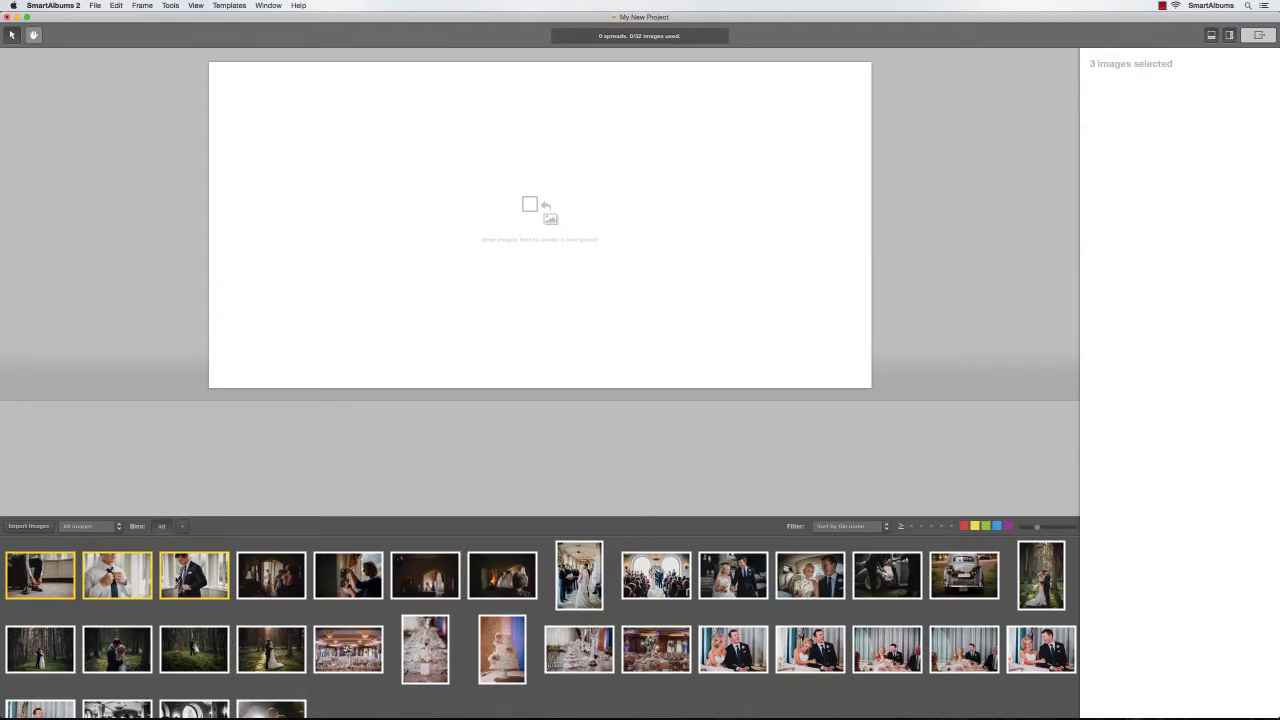
- Make a first spread from the three groom photos: two small left, one large right
{"action": "left_click_drag", "start_coordinate": [178, 580], "coordinate": [415, 234]}
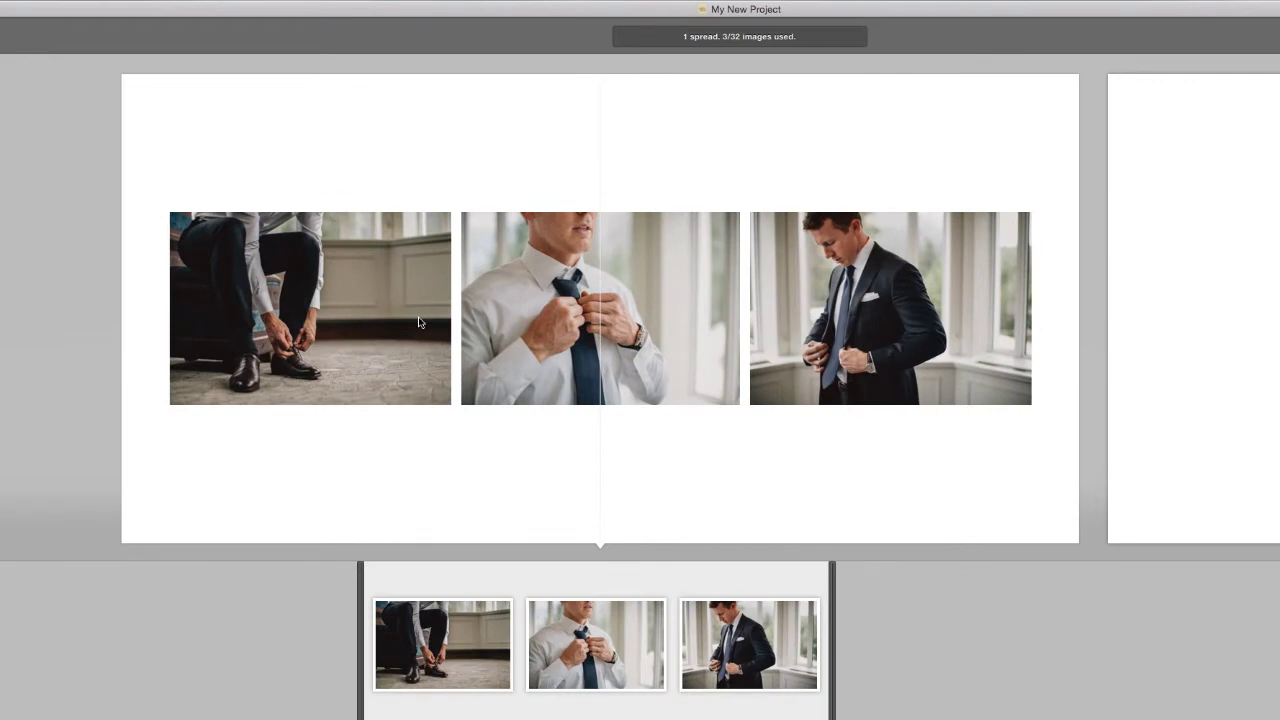
{"action": "mouse_move", "coordinate": [618, 82]}
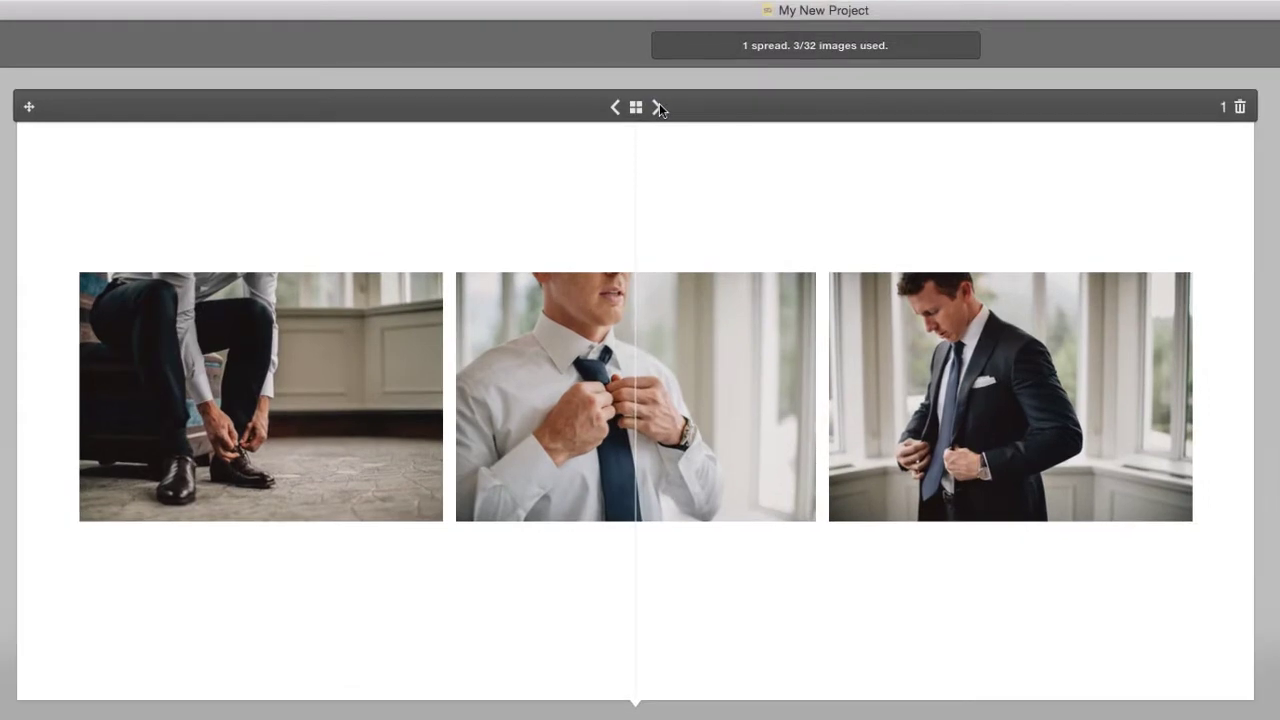
{"action": "left_click", "coordinate": [657, 106]}
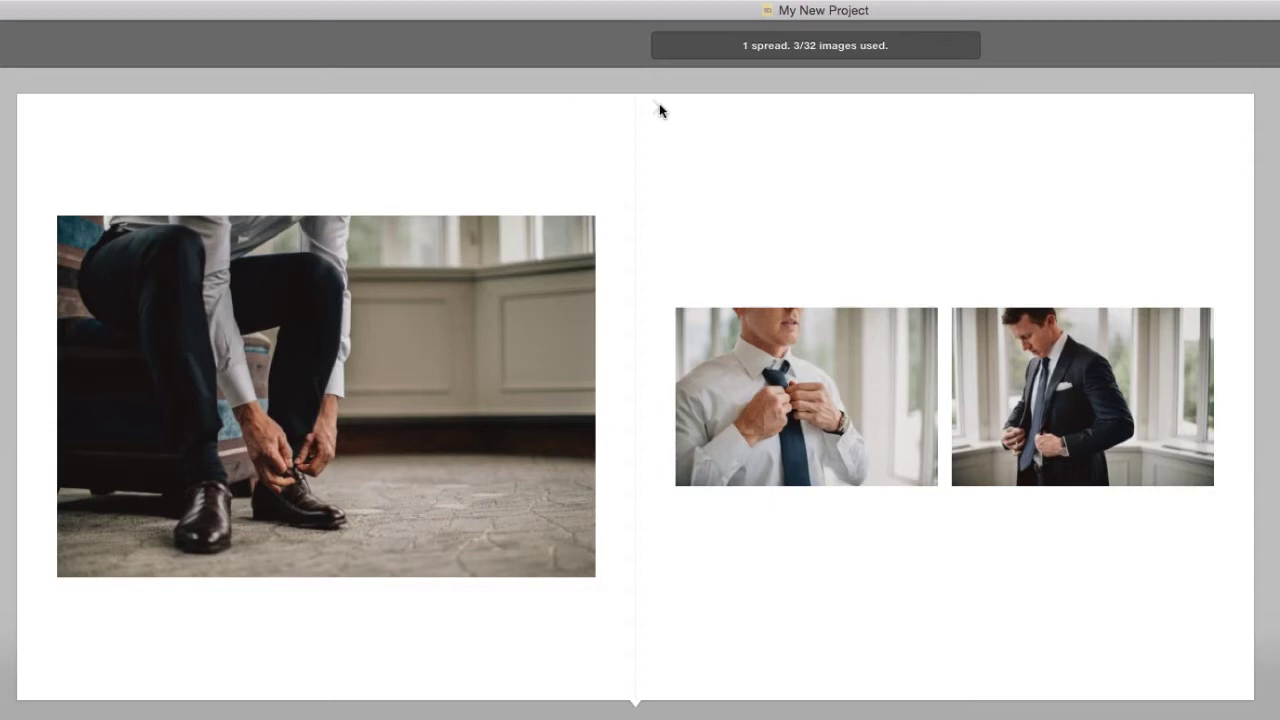
{"action": "left_click", "coordinate": [659, 106]}
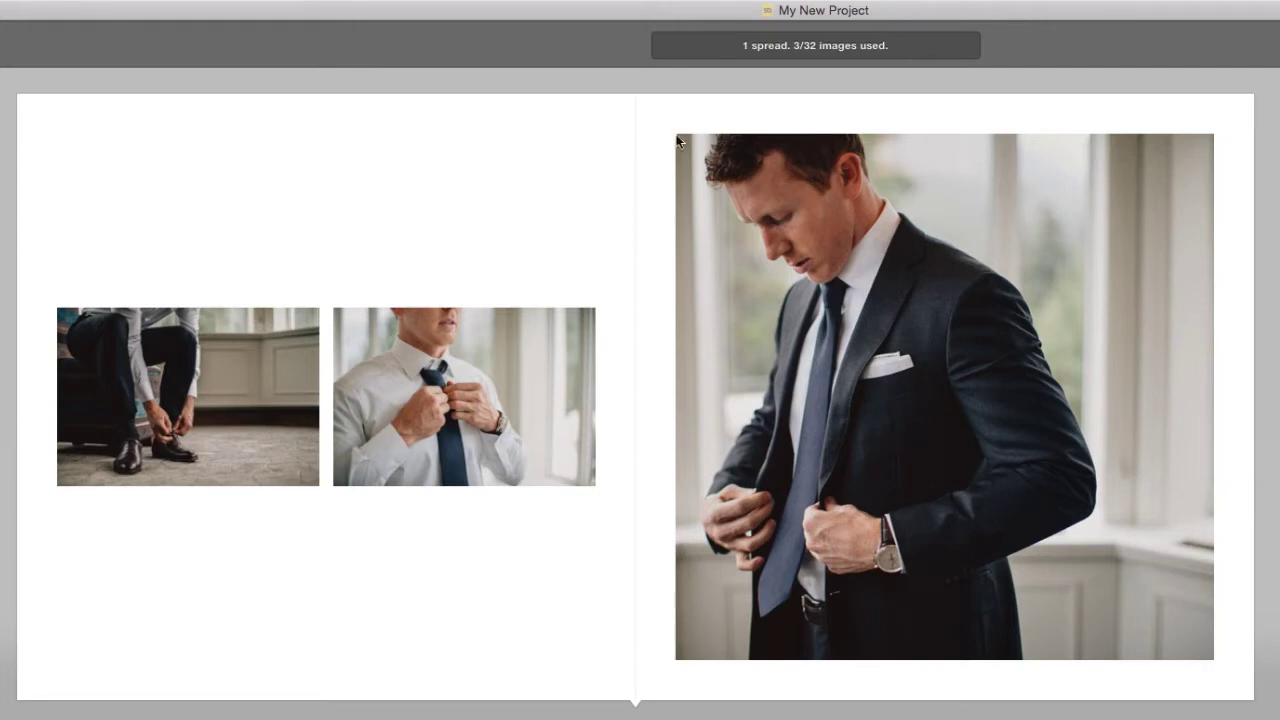
- Recrop the suit portrait and swap it with the tie photo to fill the right page
{"action": "left_click", "coordinate": [703, 179]}
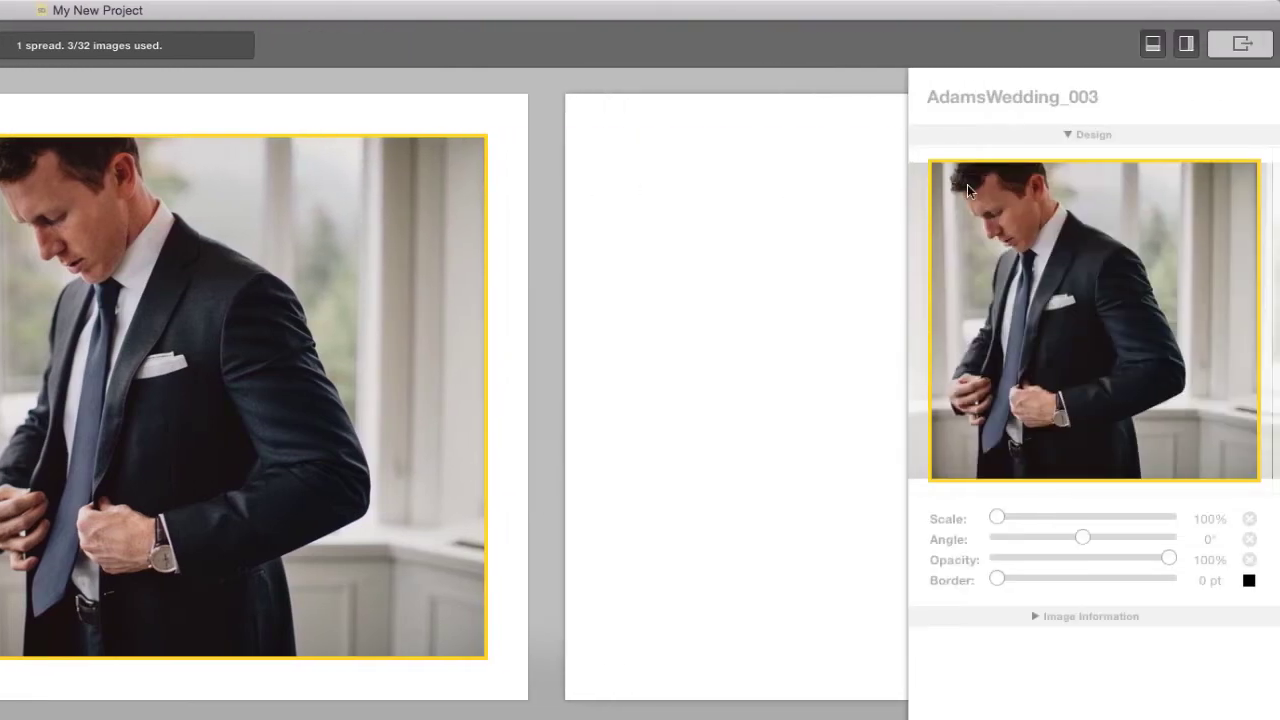
{"action": "left_click_drag", "start_coordinate": [967, 184], "coordinate": [1038, 181]}
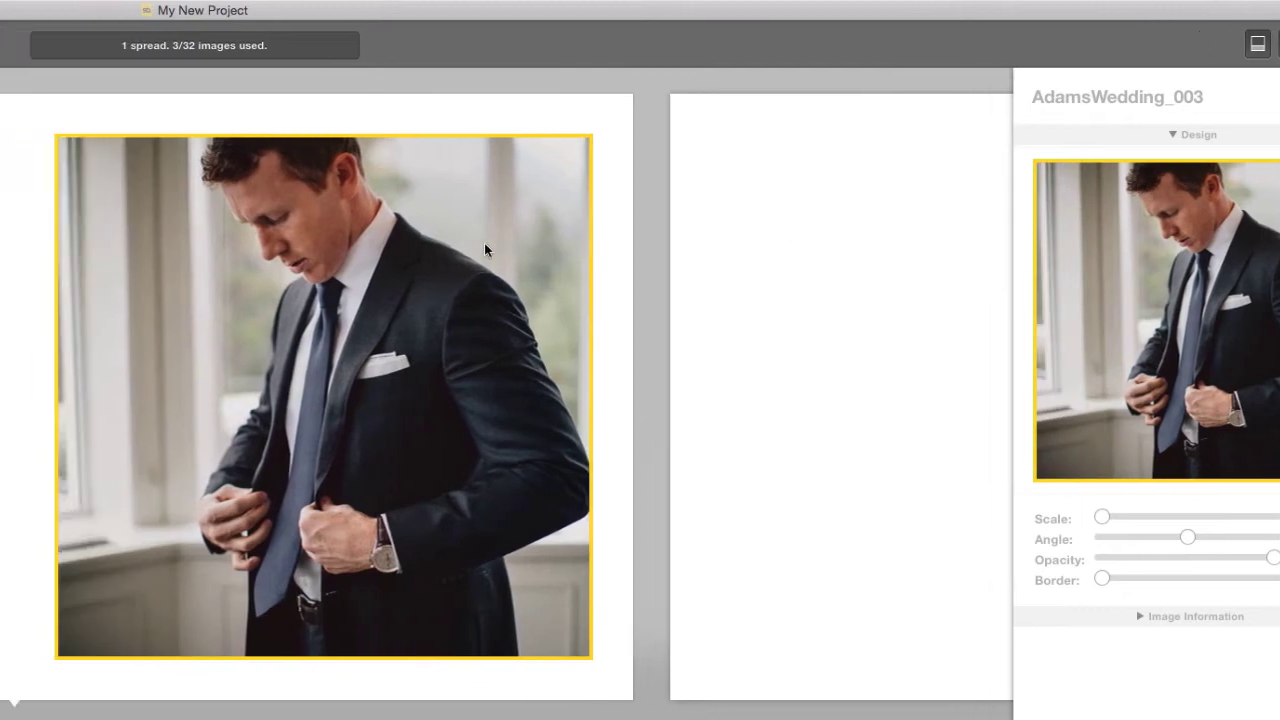
{"action": "left_click_drag", "start_coordinate": [484, 250], "coordinate": [501, 347]}
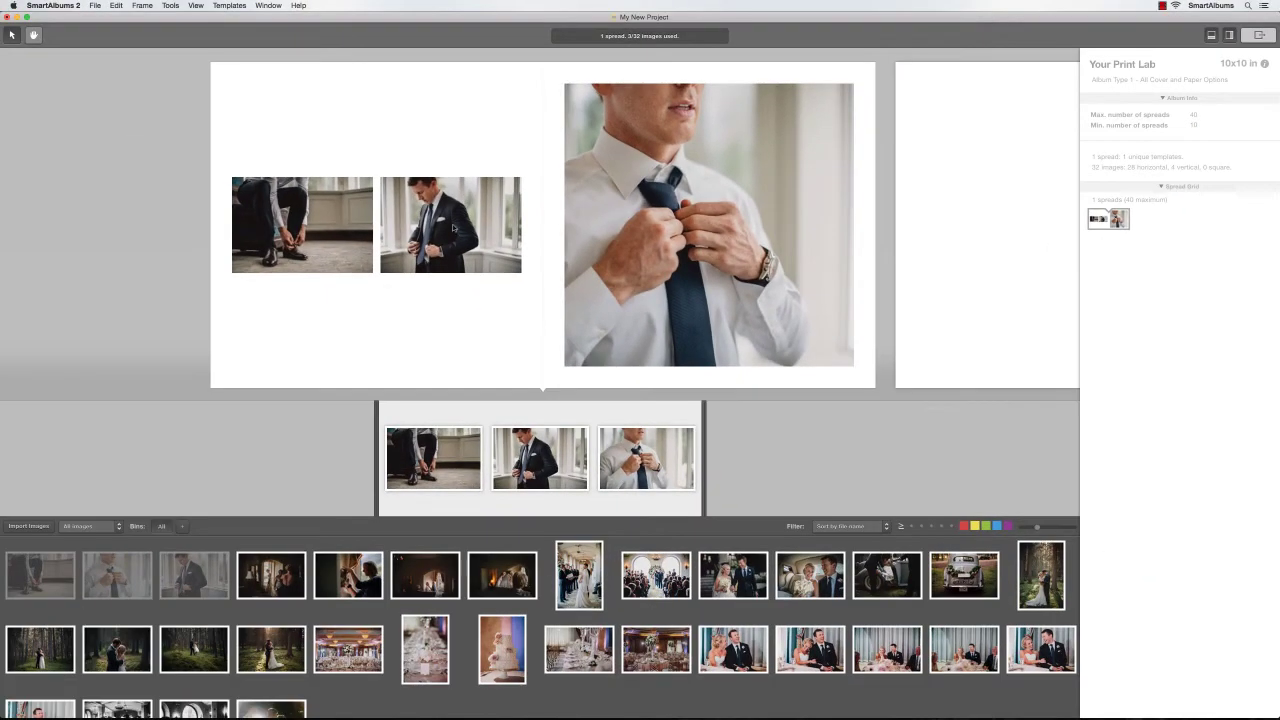
- Build spread 2 from the two bride-preparation photos and open it in the designer
{"action": "left_click", "coordinate": [290, 566]}
{"action": "left_click", "coordinate": [340, 566], "text": "shift"}
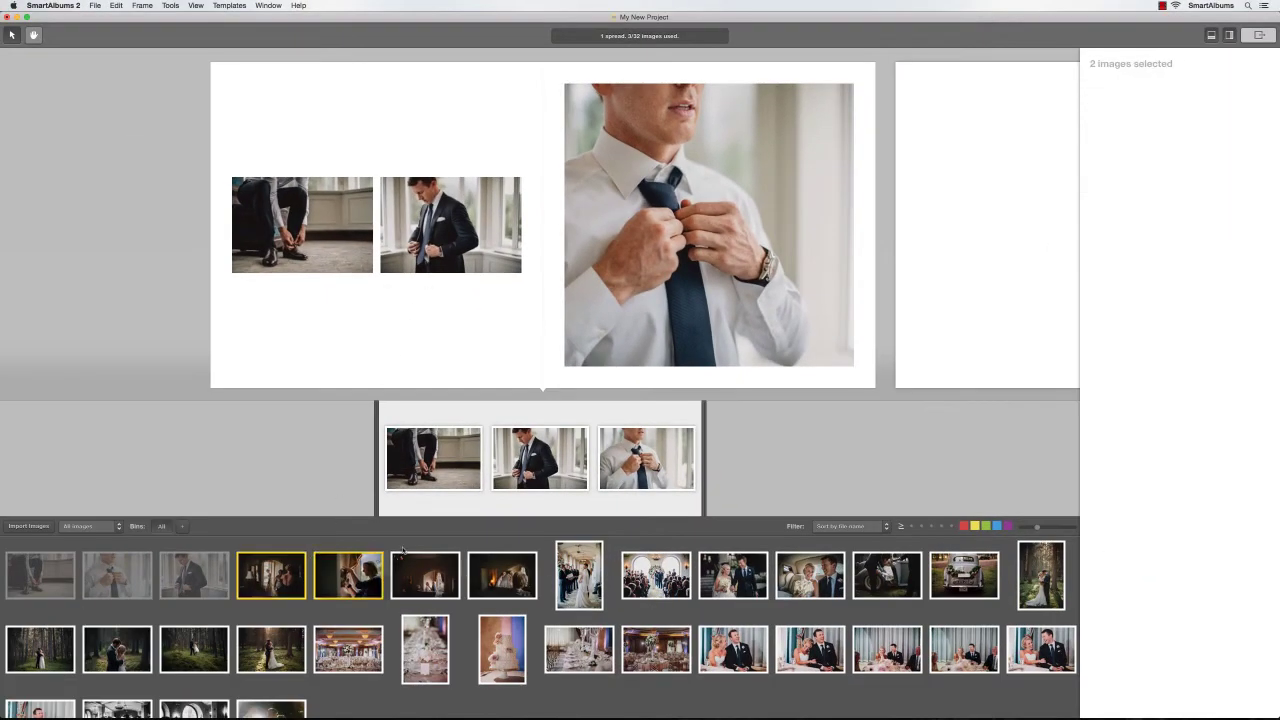
{"action": "left_click_drag", "start_coordinate": [372, 565], "coordinate": [999, 293]}
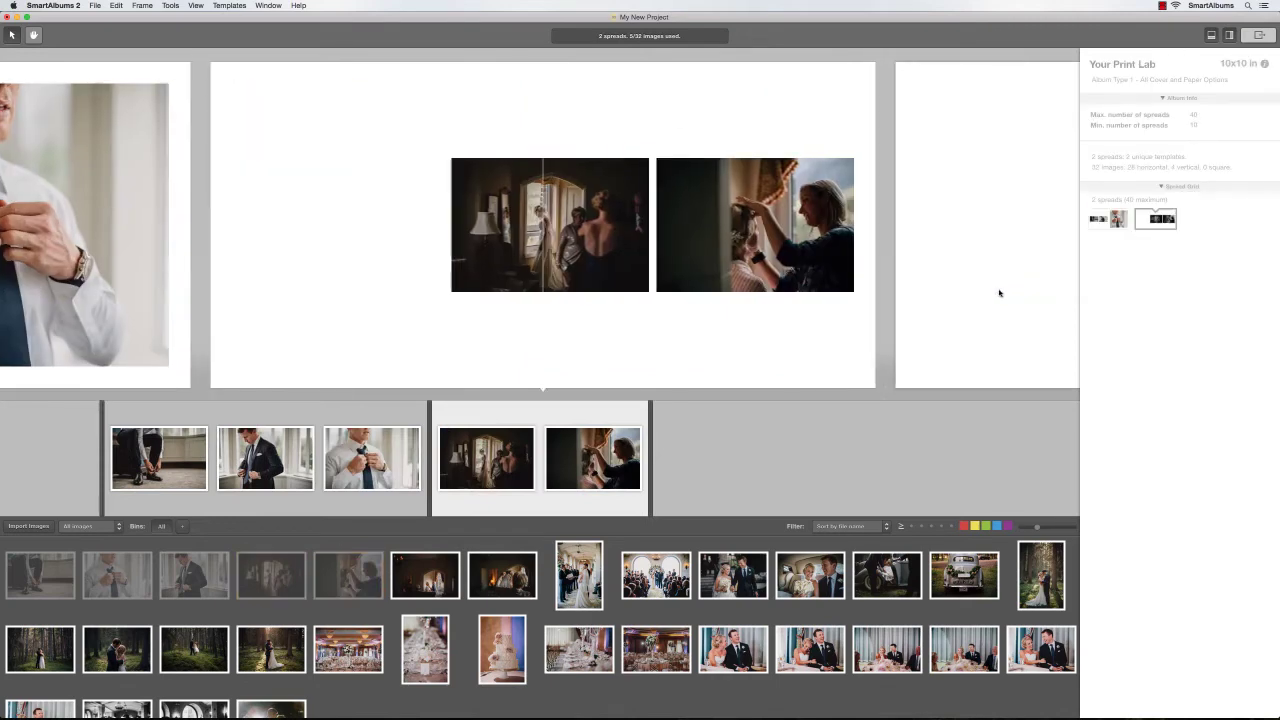
{"action": "double_click", "coordinate": [714, 326]}
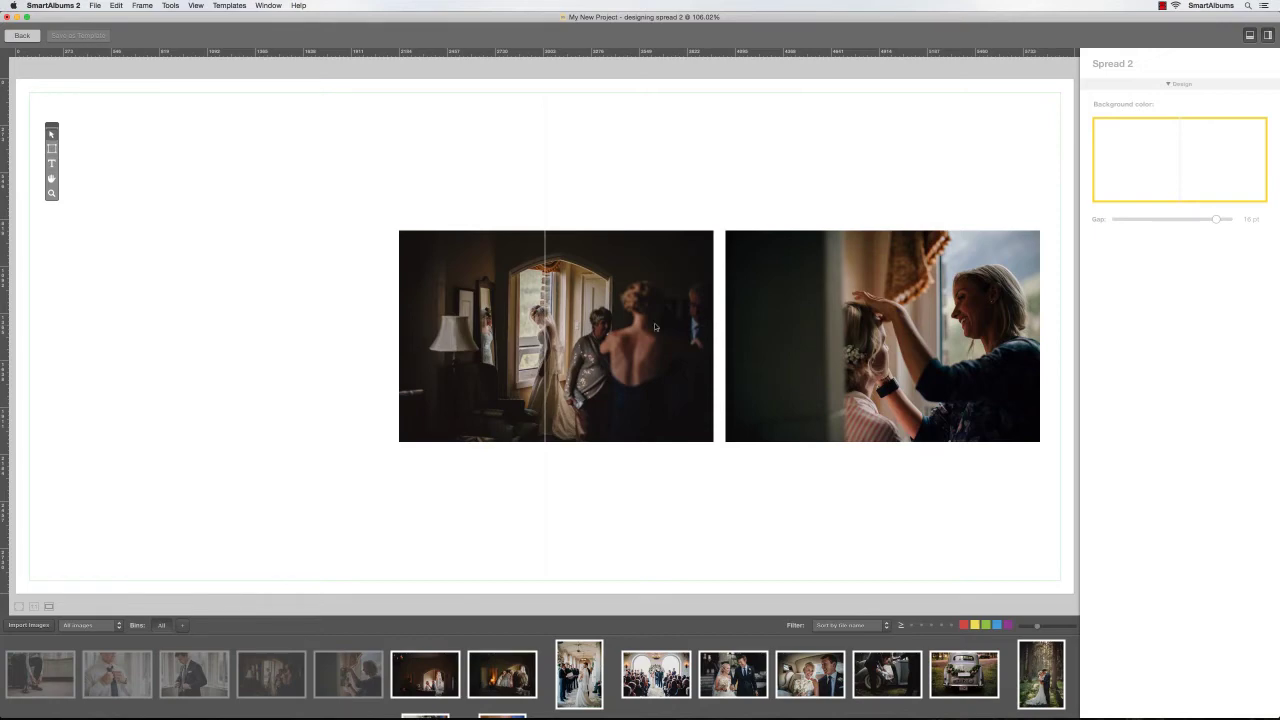
- Stack the two bridal photos vertically, shrink them together, and push them to the right edge
{"action": "left_click_drag", "start_coordinate": [628, 326], "coordinate": [882, 220]}
{"action": "left_click_drag", "start_coordinate": [891, 272], "coordinate": [818, 390]}
{"action": "left_click_drag", "start_coordinate": [610, 250], "coordinate": [753, 430]}
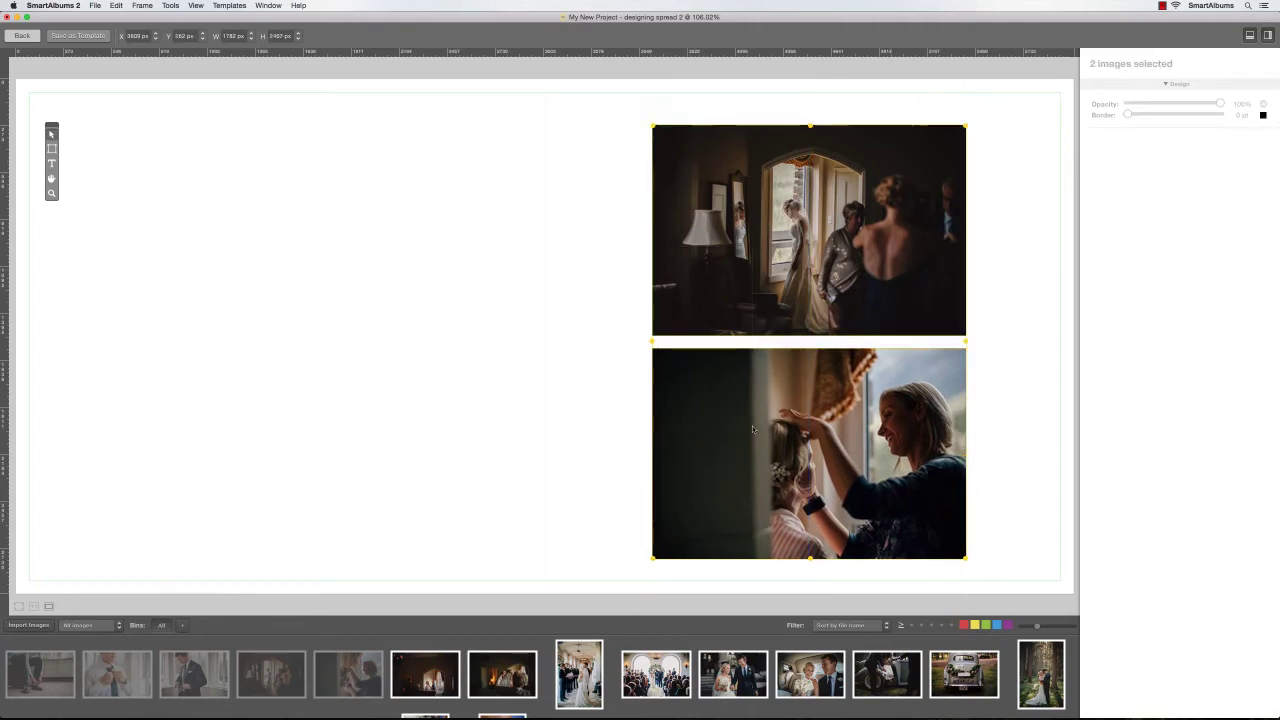
{"action": "left_click_drag", "start_coordinate": [966, 126], "coordinate": [850, 285]}
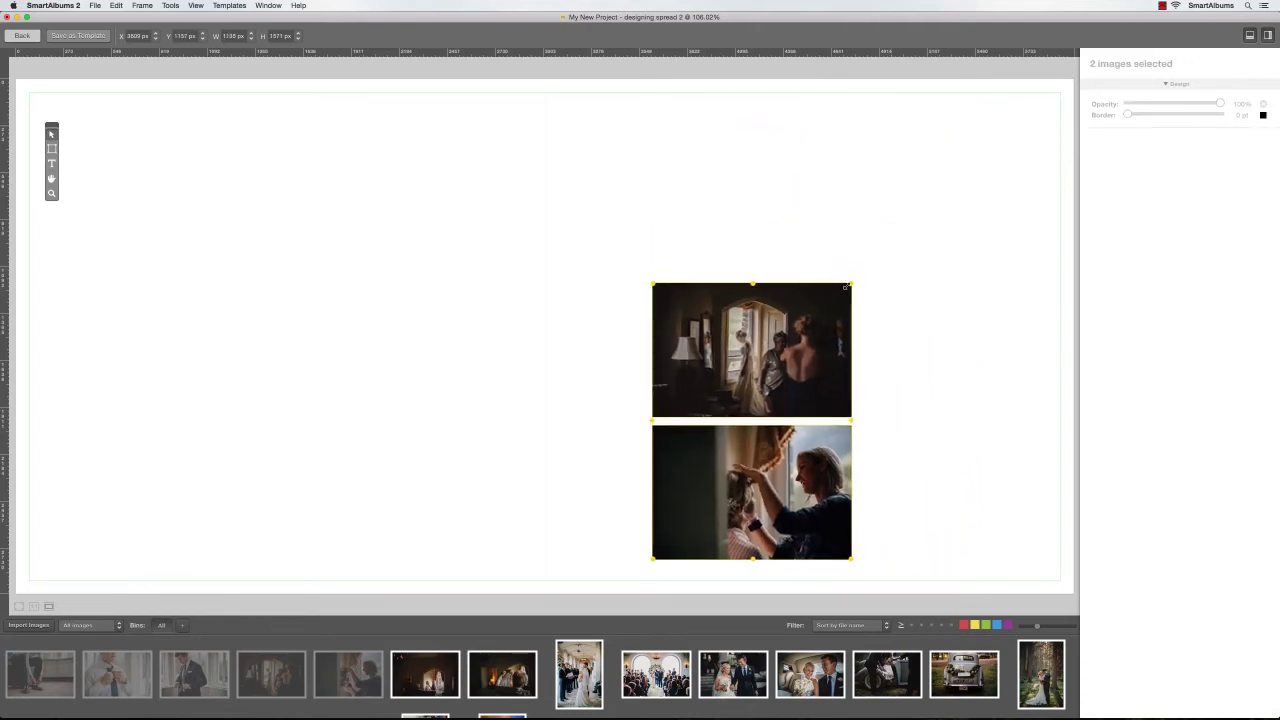
{"action": "left_click_drag", "start_coordinate": [733, 347], "coordinate": [845, 276]}
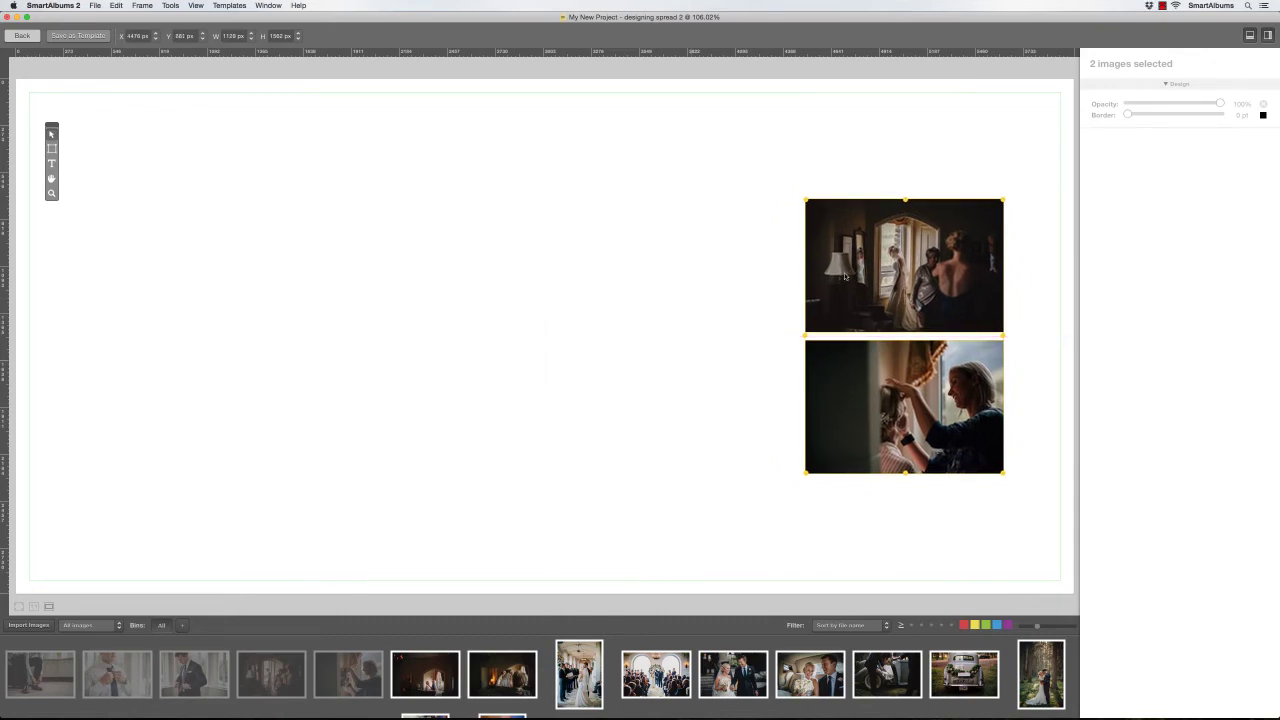
- Add two filmstrip photos to spread 2, resized and aligned in one row with the pair
{"action": "left_click", "coordinate": [424, 664]}
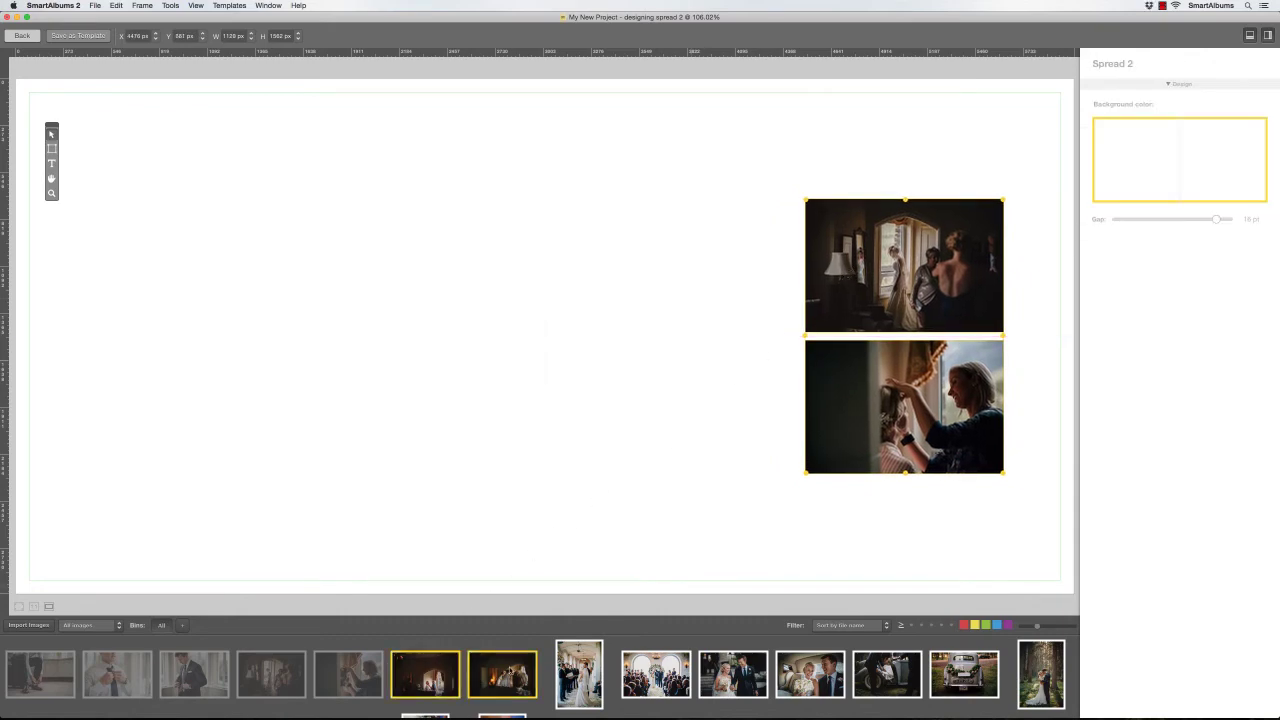
{"action": "left_click_drag", "start_coordinate": [480, 665], "coordinate": [199, 270]}
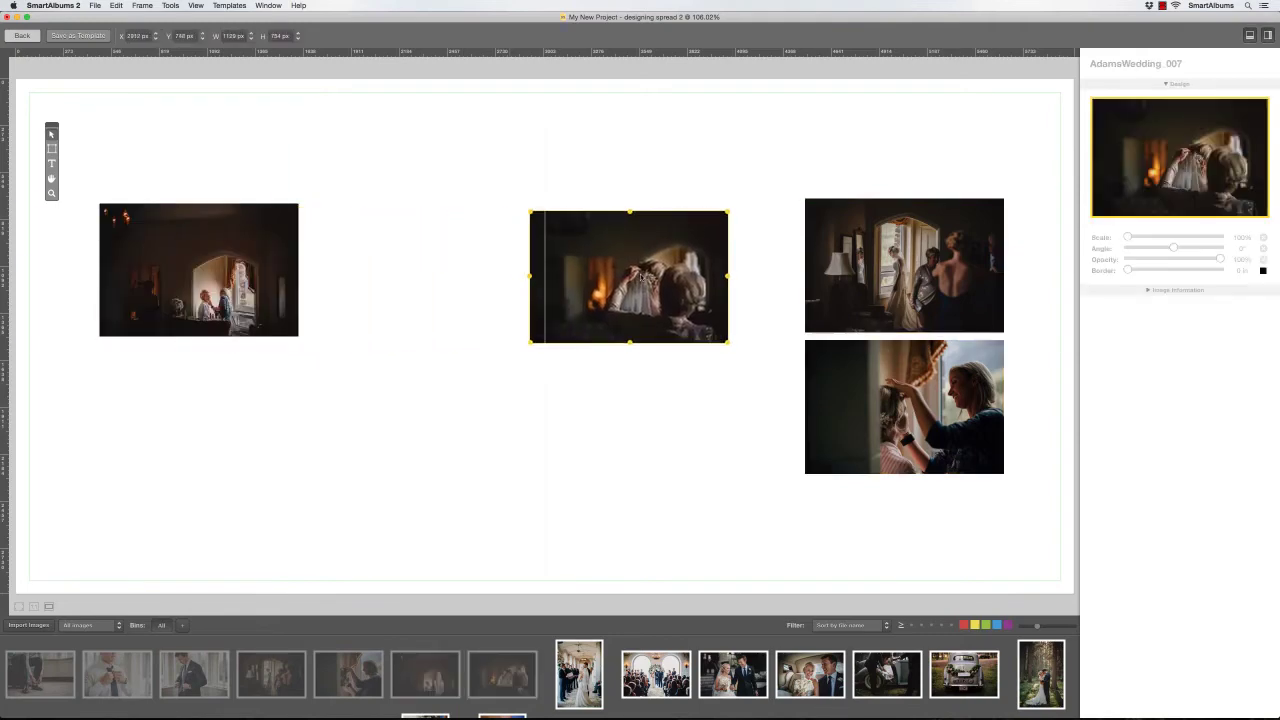
{"action": "left_click_drag", "start_coordinate": [642, 277], "coordinate": [706, 266]}
{"action": "left_click_drag", "start_coordinate": [594, 332], "coordinate": [366, 473]}
{"action": "left_click_drag", "start_coordinate": [199, 270], "coordinate": [254, 267]}
{"action": "left_click_drag", "start_coordinate": [255, 331], "coordinate": [255, 471]}
{"action": "left_click_drag", "start_coordinate": [134, 172], "coordinate": [940, 453]}
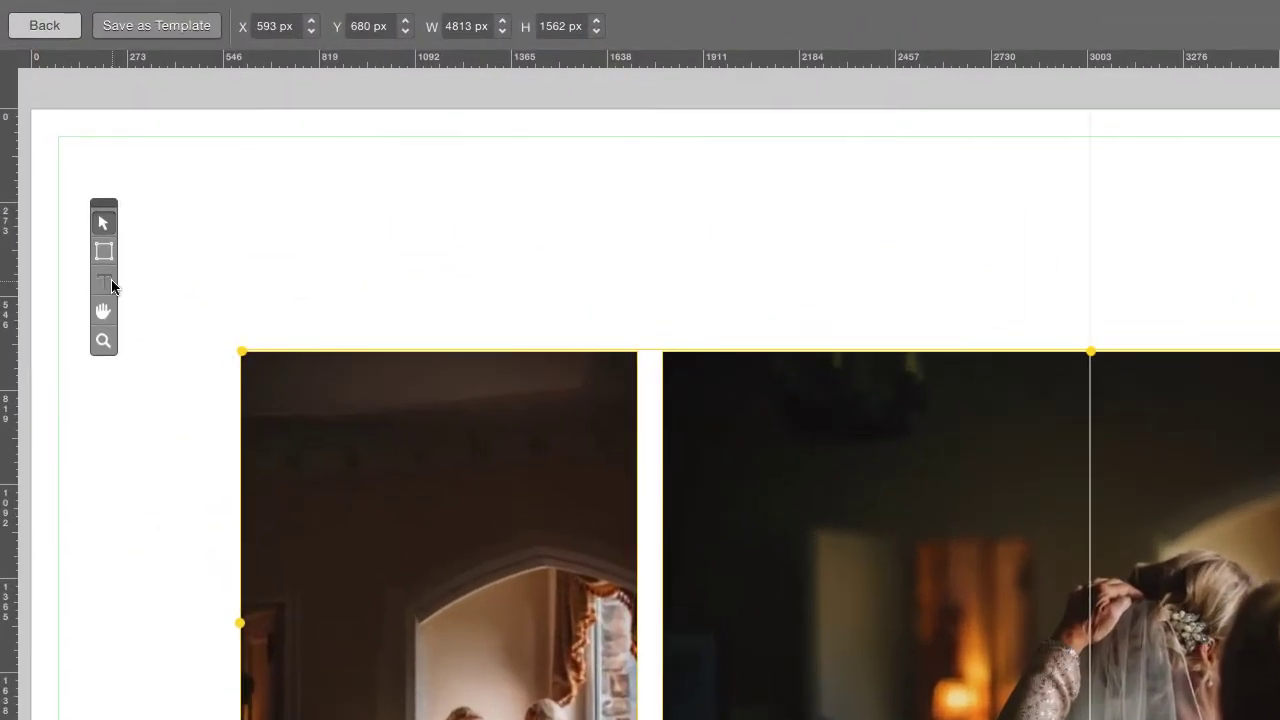
- Add the title 'Adams Wedding' in a text box above the photos
{"action": "left_click", "coordinate": [58, 177]}
{"action": "left_click", "coordinate": [133, 175]}
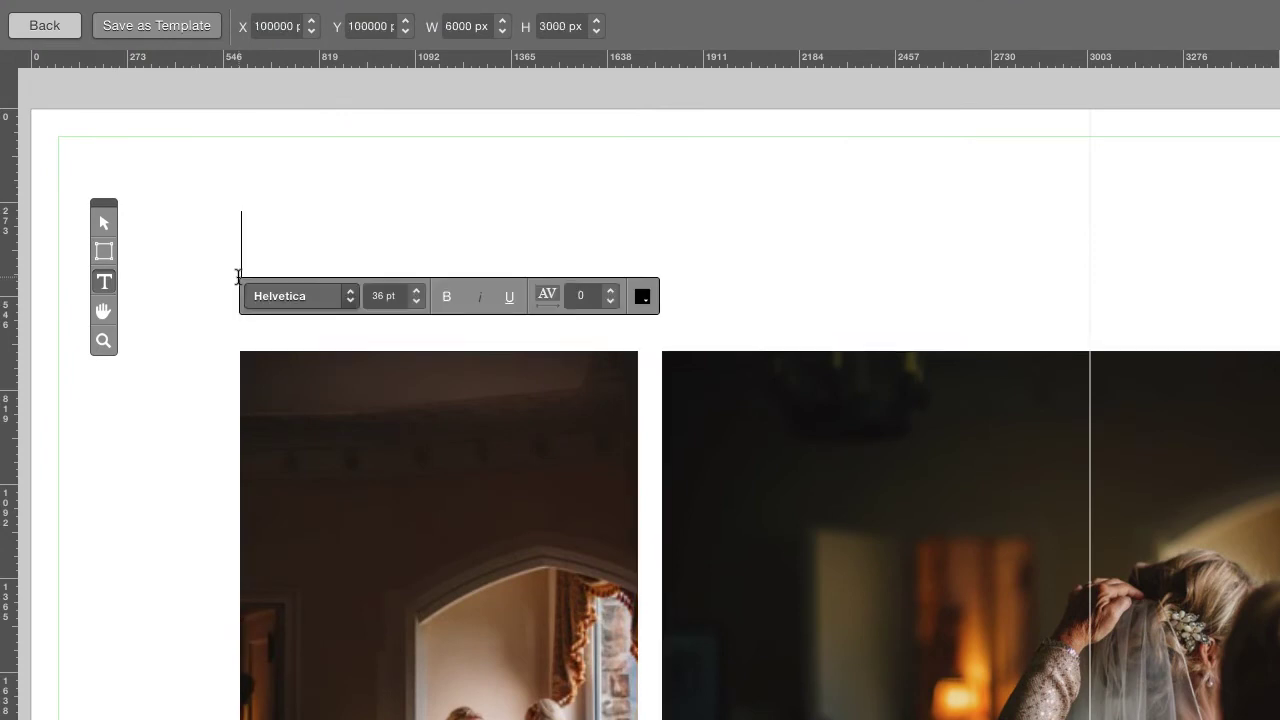
{"action": "type", "text": "Adams Wedding"}
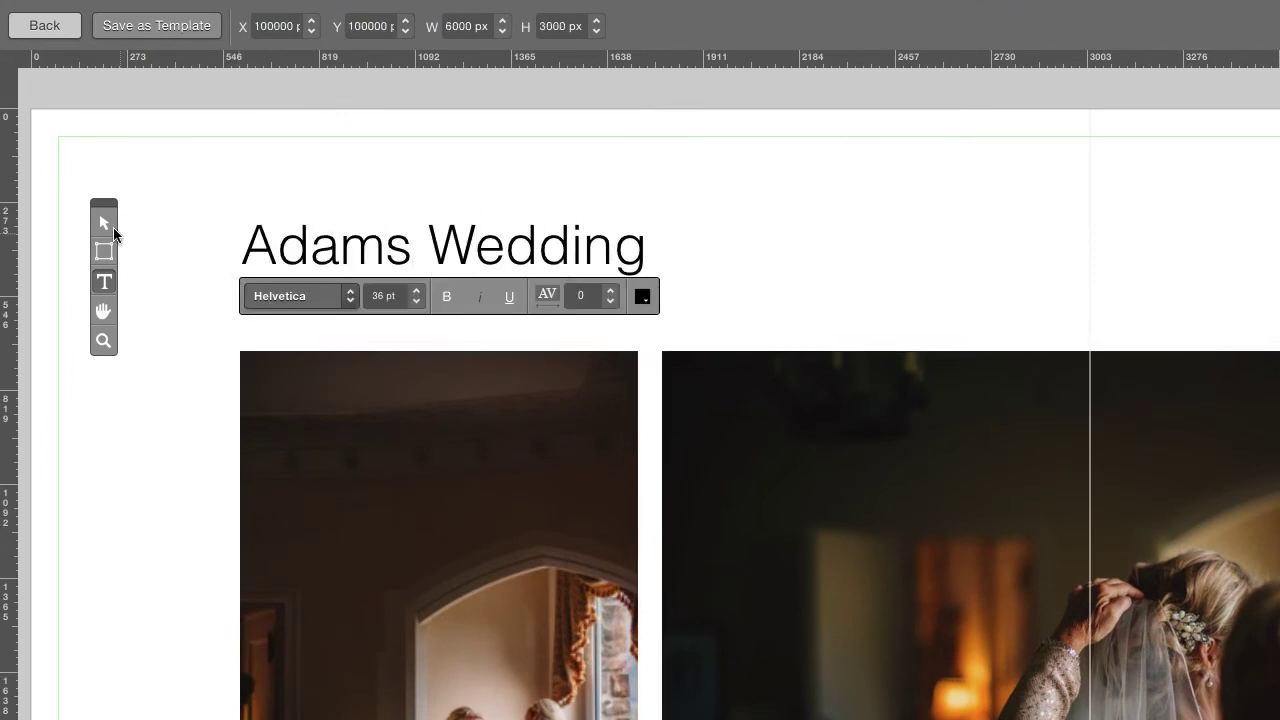
{"action": "left_click", "coordinate": [106, 222]}
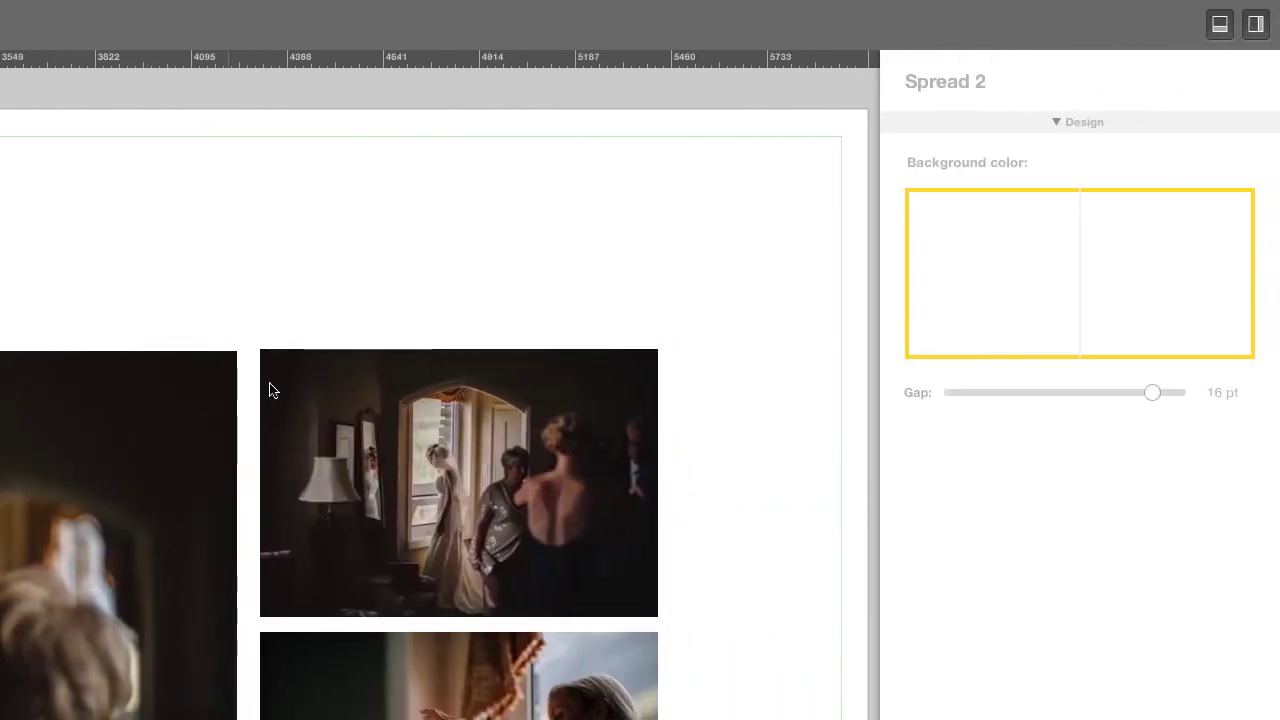
- Give AdamsWedding_004 100% opacity and a 4 pt border, then save spread 2 as a template
{"action": "left_click", "coordinate": [294, 391]}
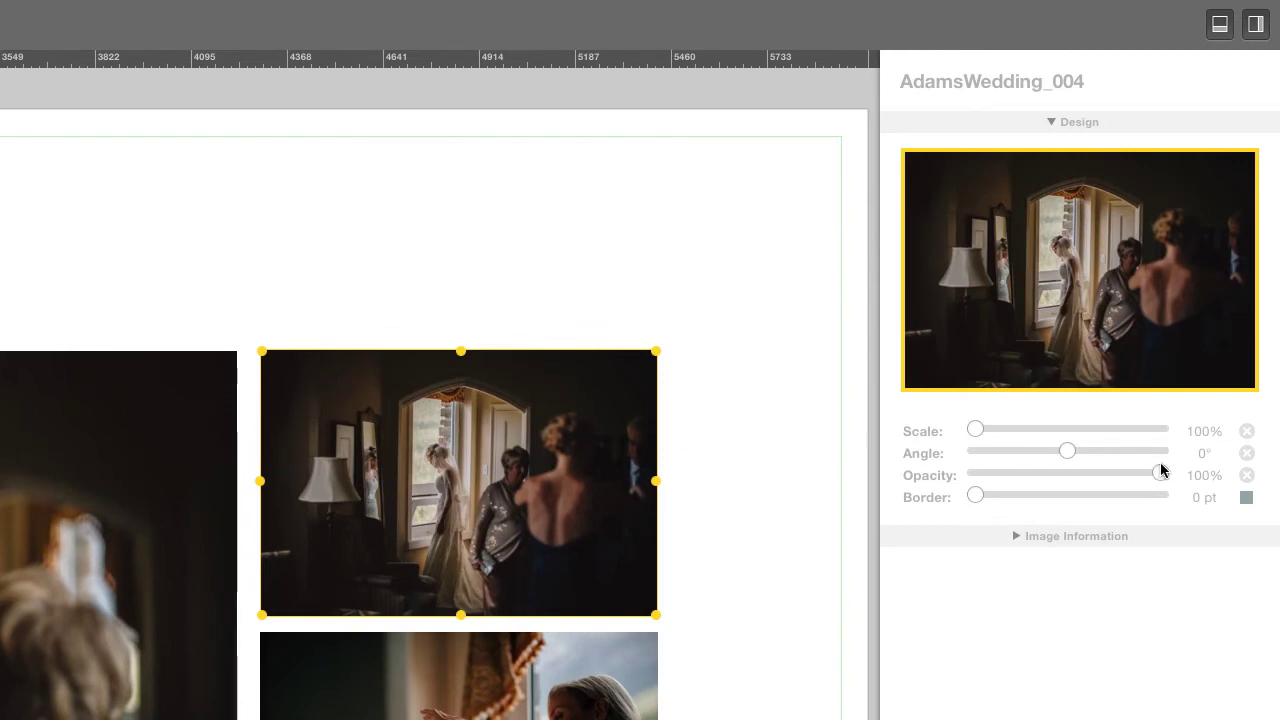
{"action": "mouse_move", "coordinate": [1160, 464]}
{"action": "left_mouse_down"}
{"action": "mouse_move", "coordinate": [1046, 466]}
{"action": "mouse_move", "coordinate": [1163, 471]}
{"action": "left_mouse_up"}
{"action": "mouse_move", "coordinate": [978, 495]}
{"action": "left_mouse_down"}
{"action": "mouse_move", "coordinate": [1131, 497]}
{"action": "mouse_move", "coordinate": [977, 500]}
{"action": "left_mouse_up"}
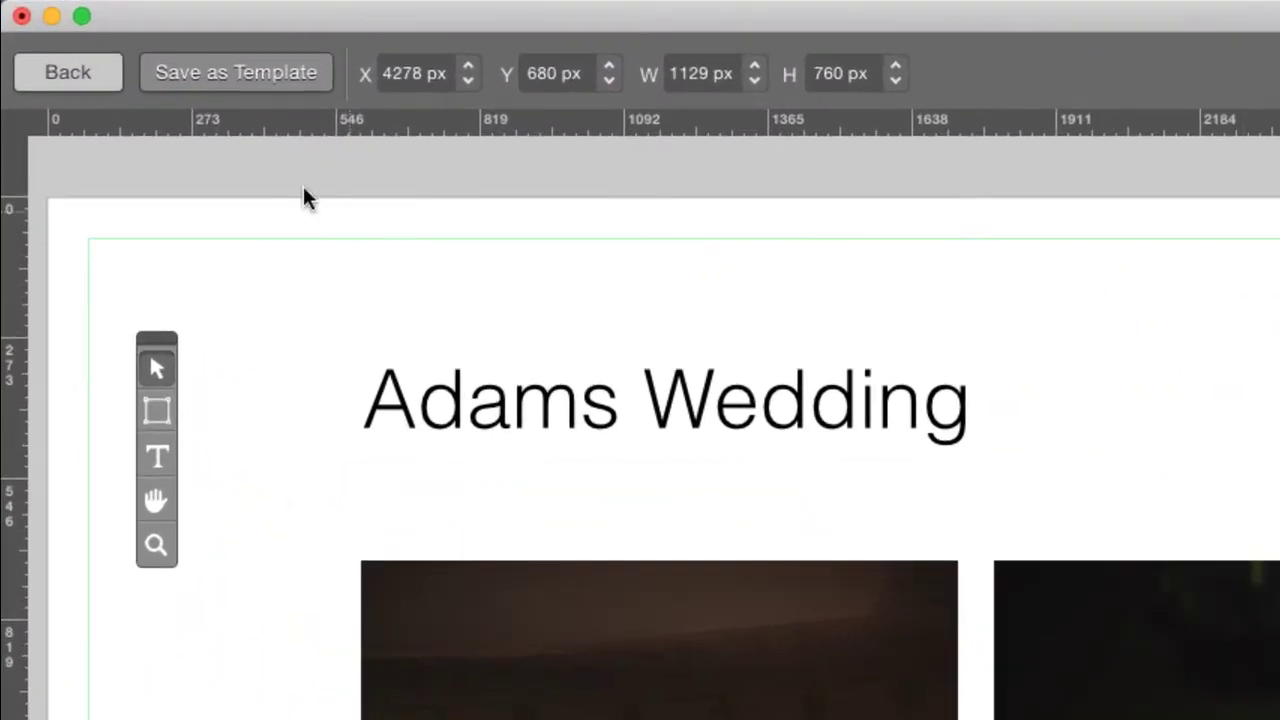
{"action": "left_click", "coordinate": [150, 88]}
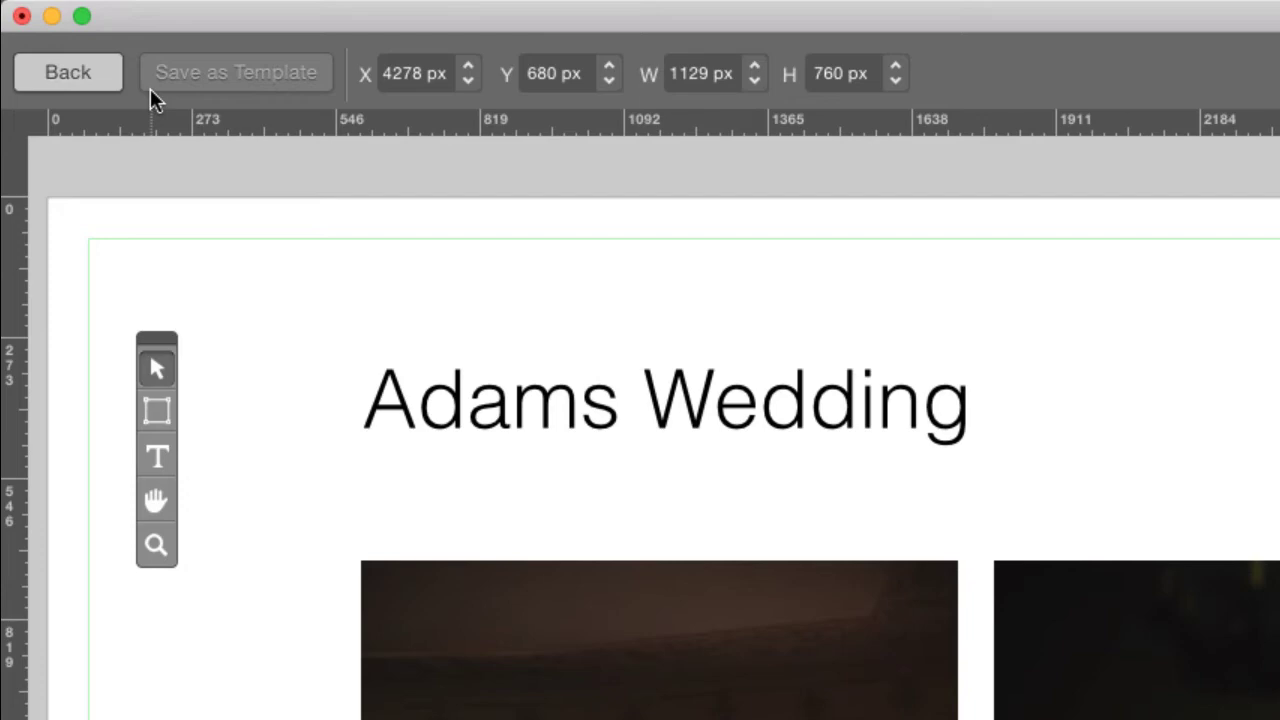
- Return from the spread designer to the album overview showing all 10 spreads
{"action": "left_click", "coordinate": [94, 88]}
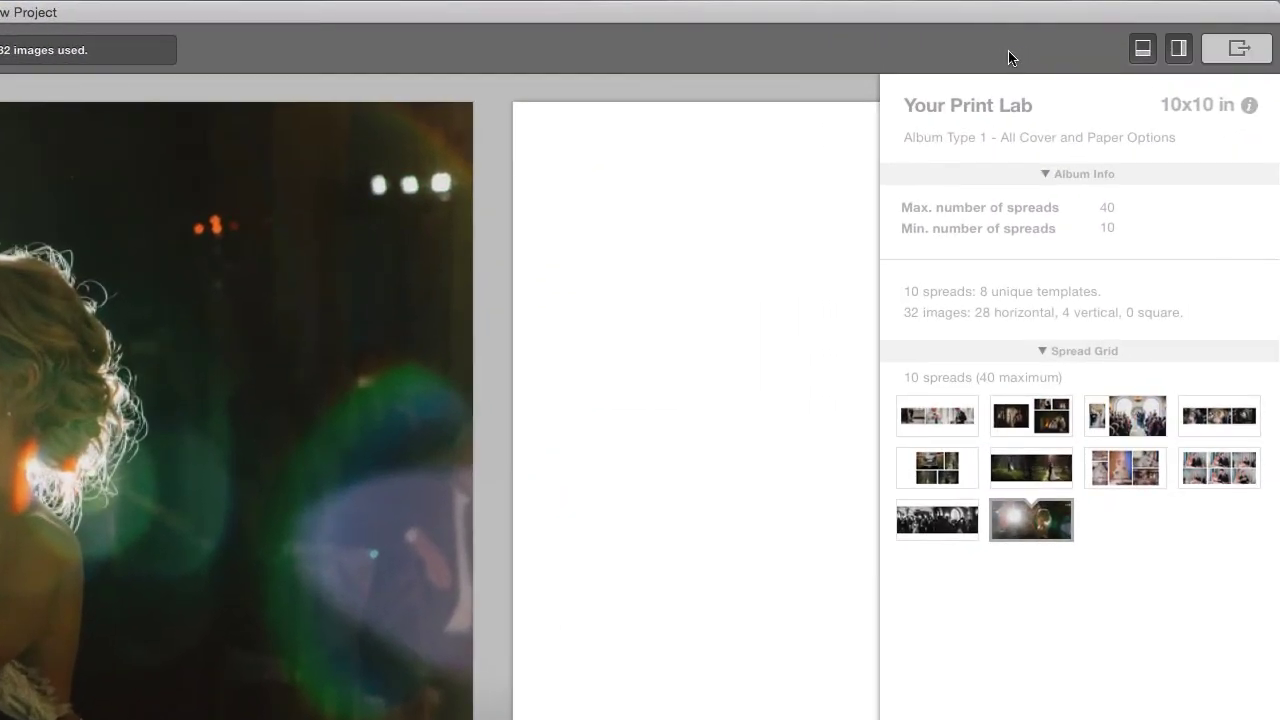
- Open the export options and leave Export for Cloud Proofing unticked after toggling it
{"action": "left_click", "coordinate": [1232, 48]}
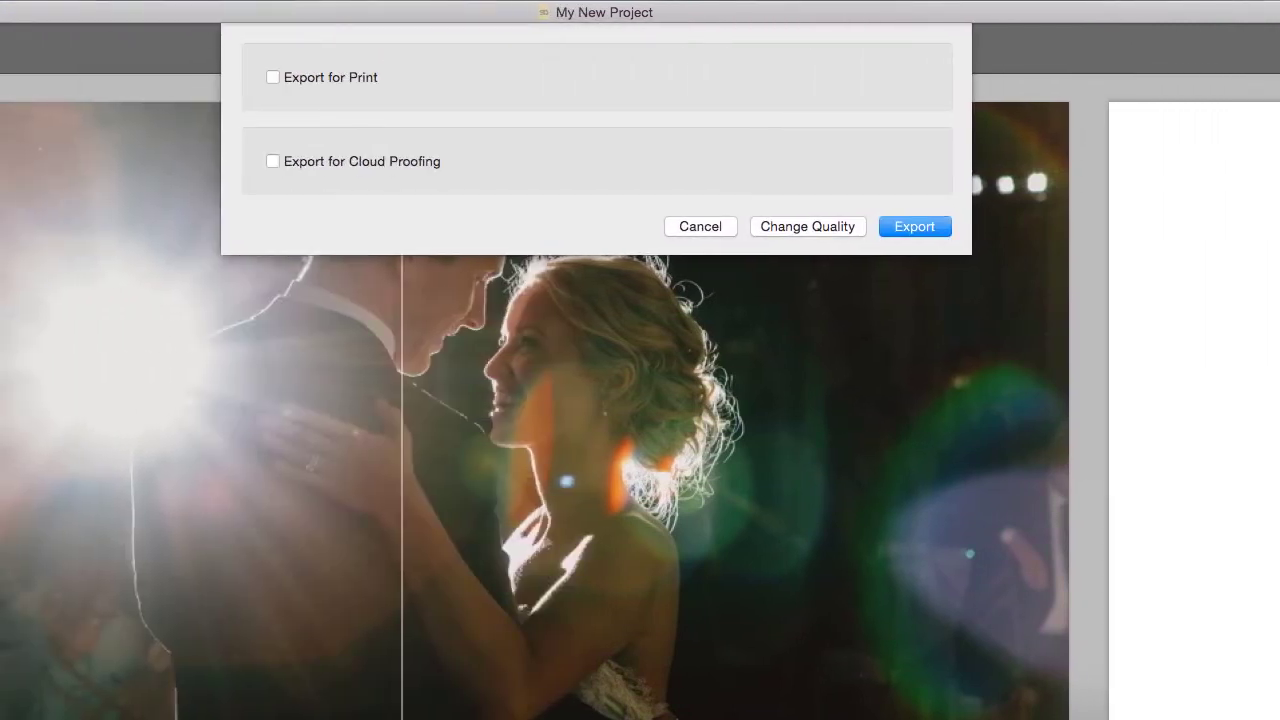
{"action": "left_click", "coordinate": [273, 161]}
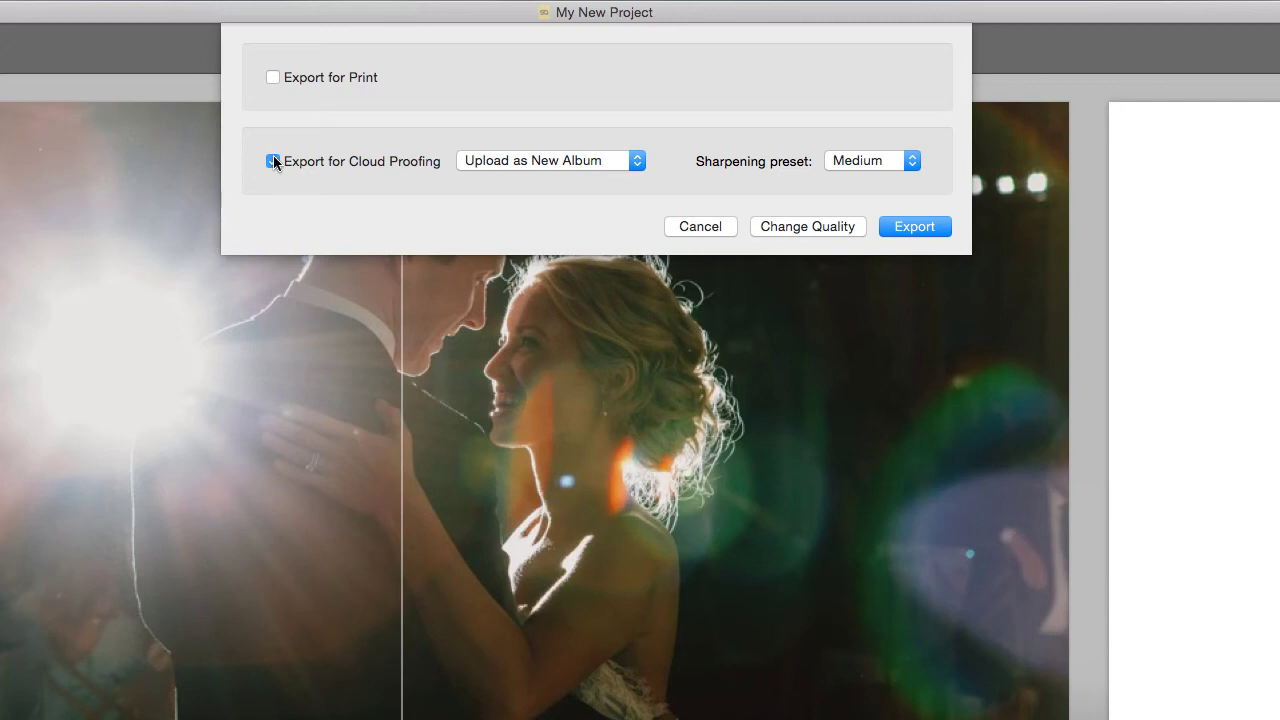
{"action": "left_click", "coordinate": [273, 160]}
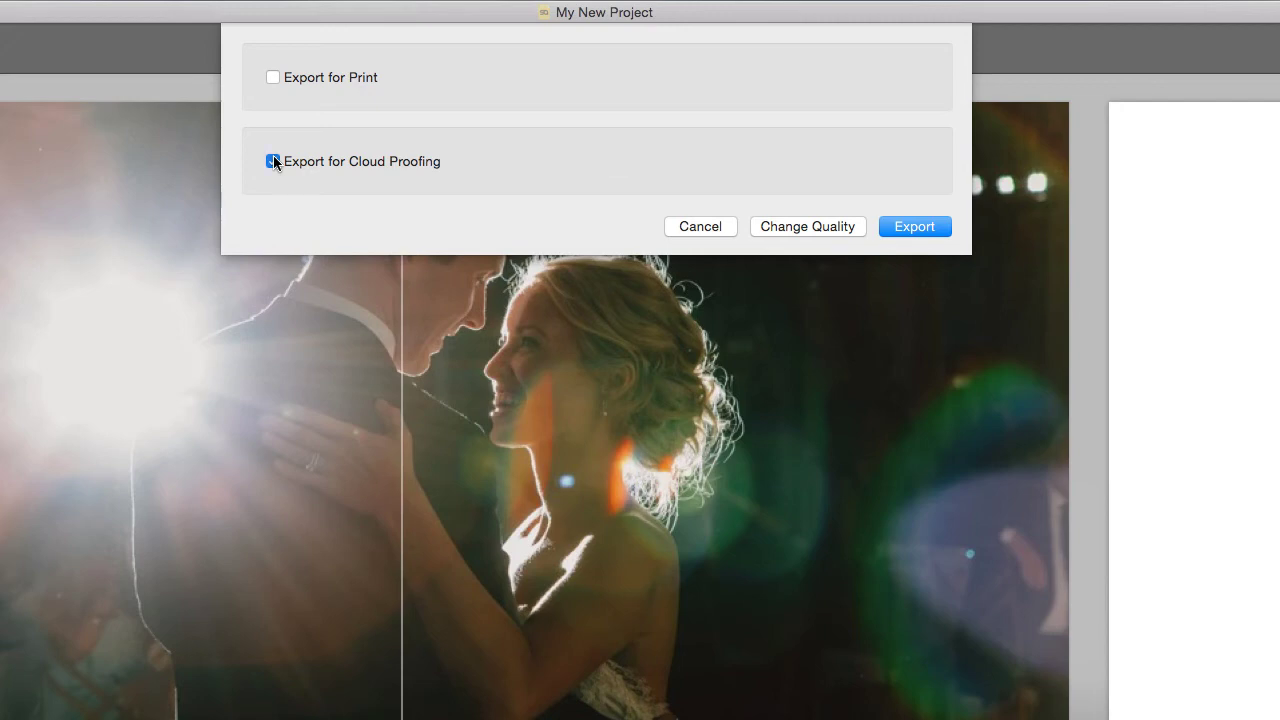
- Export all 10 spreads for print as 300 DPI sRGB JPG files and dismiss the completion alert
{"action": "left_click", "coordinate": [274, 77]}
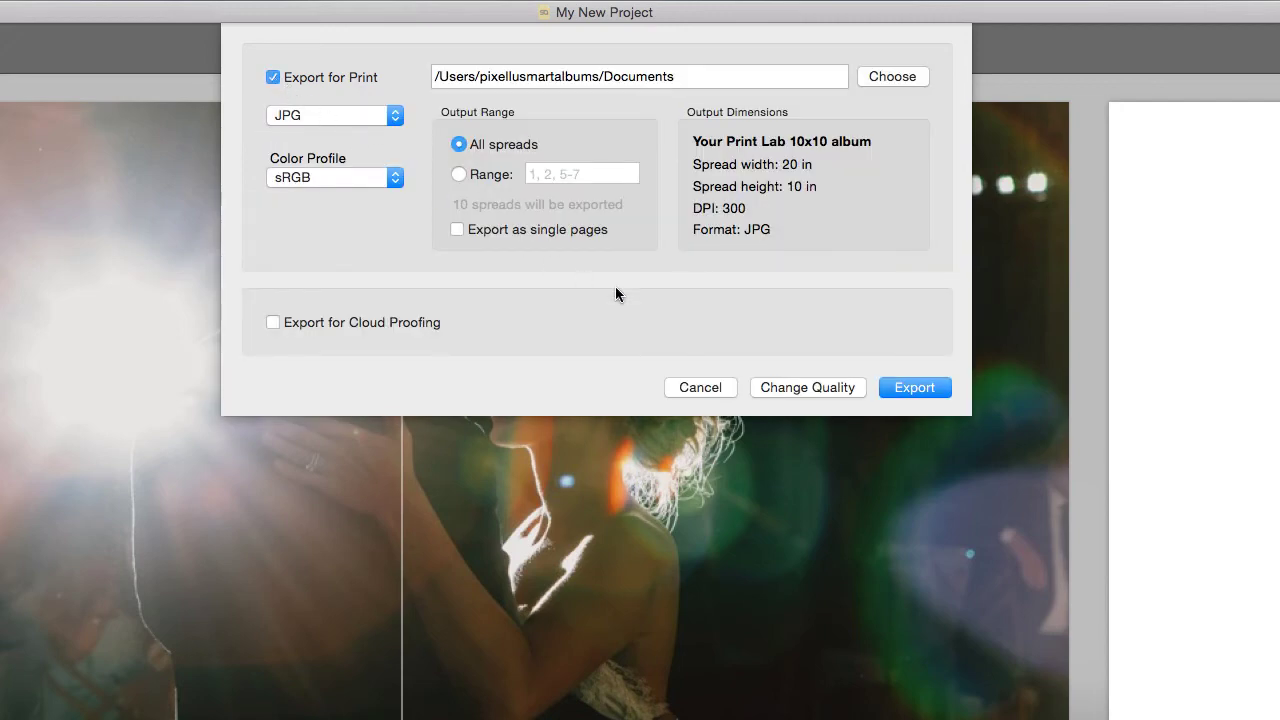
{"action": "left_click", "coordinate": [882, 387]}
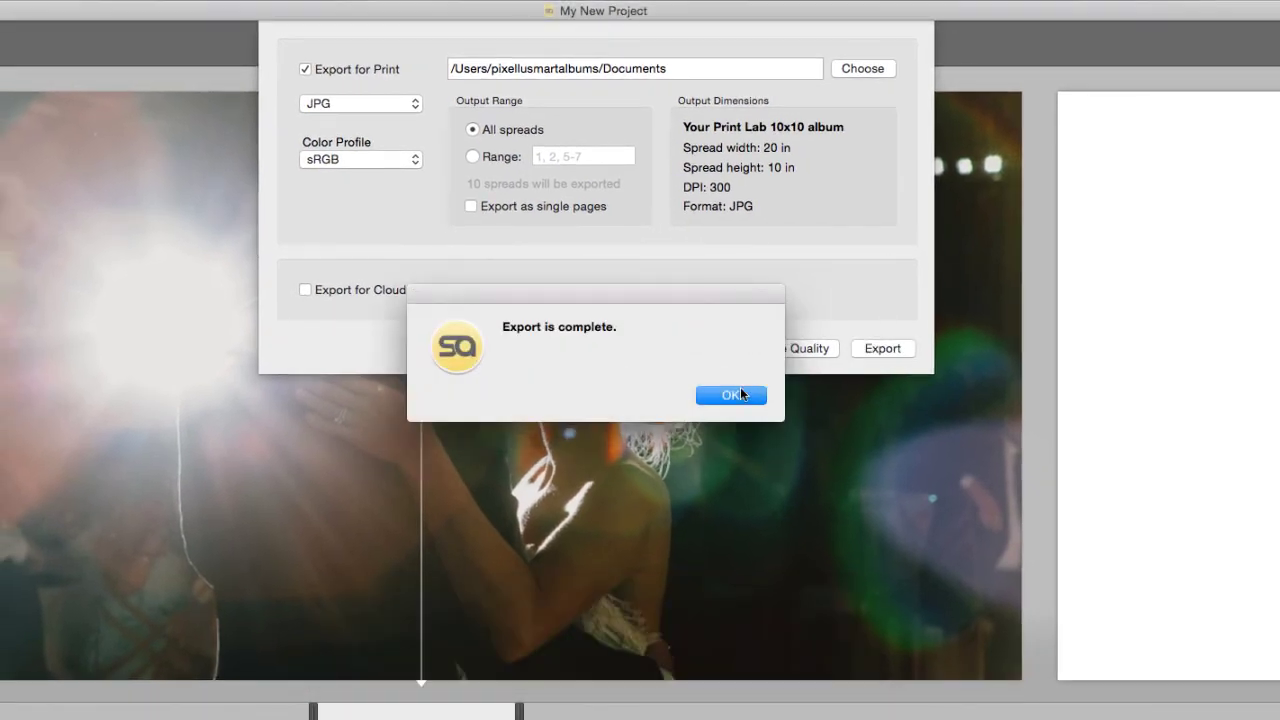
{"action": "left_click", "coordinate": [740, 392]}
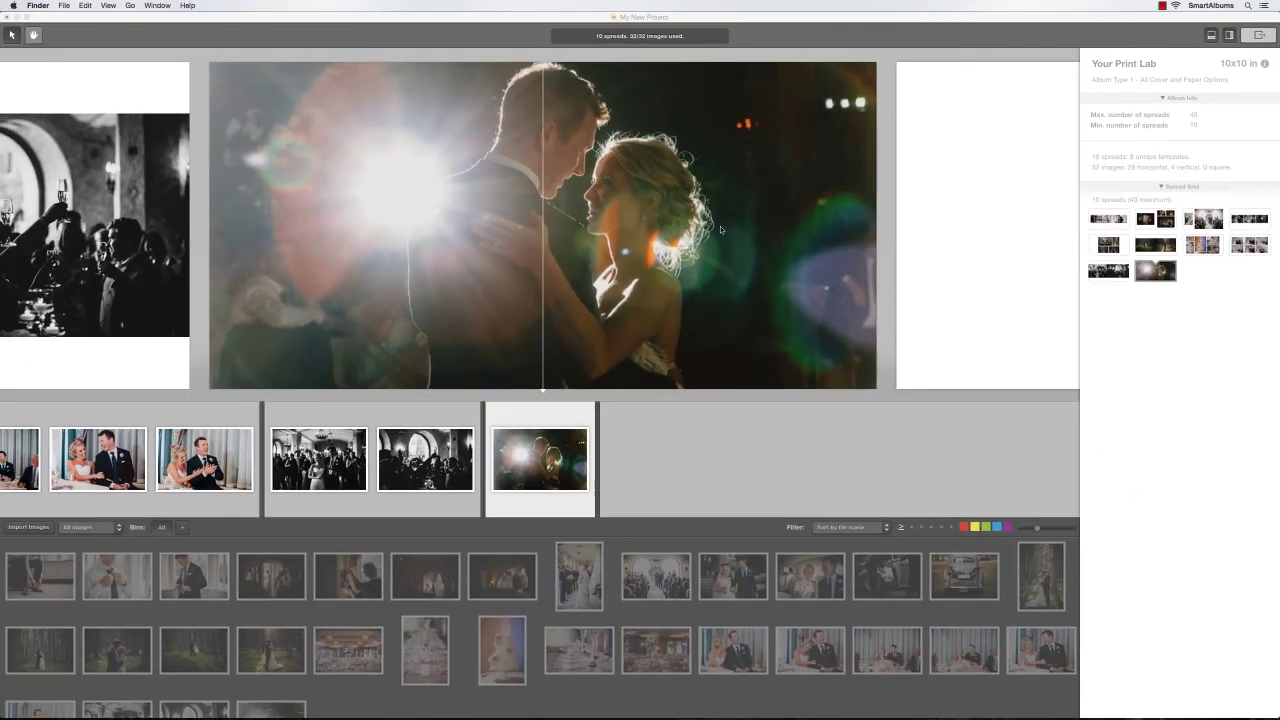